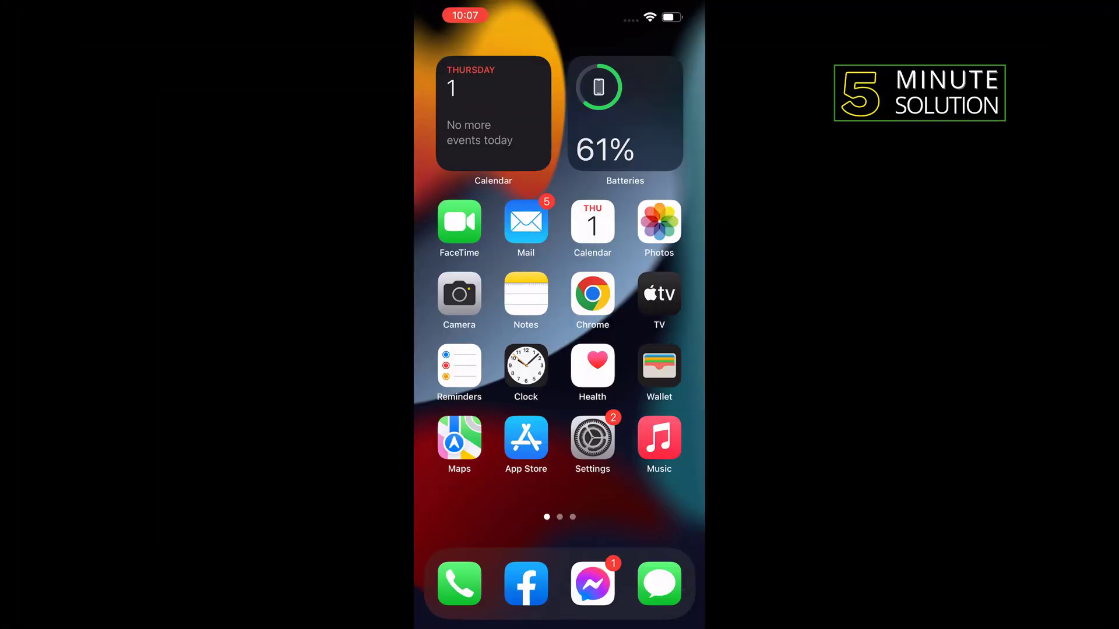
# Swipe left to page 2 of the Home Screen apps.
pyautogui.moveTo(647, 367); pyautogui.dragTo(472, 367)
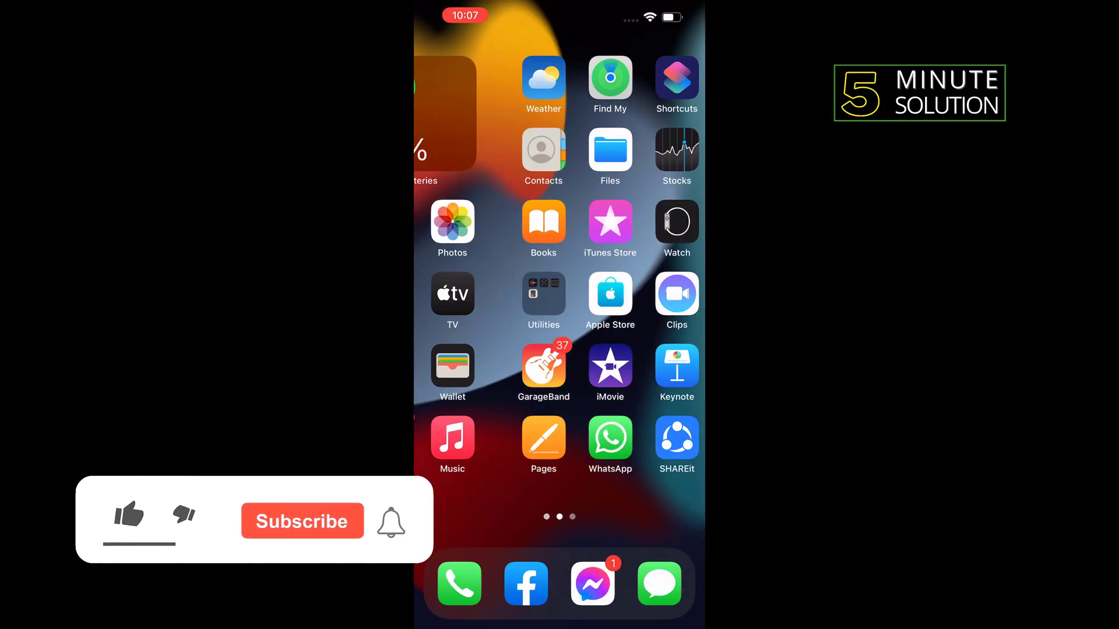
# Create a new shortcut in Shortcuts and list the Contacts app's actions.
pyautogui.click(592, 78)
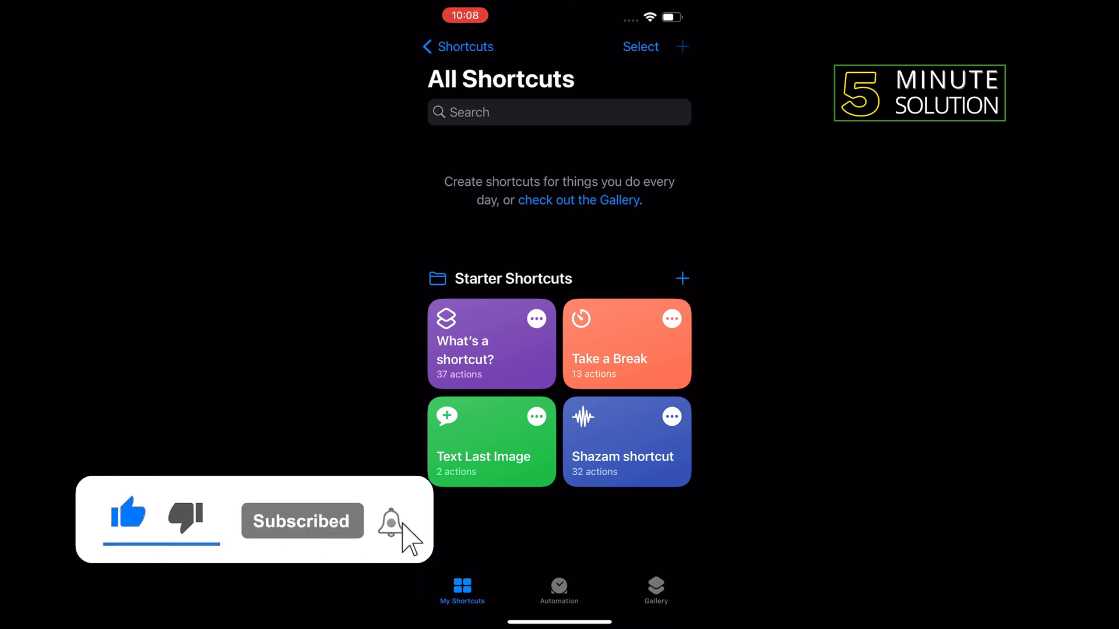
pyautogui.click(682, 47)
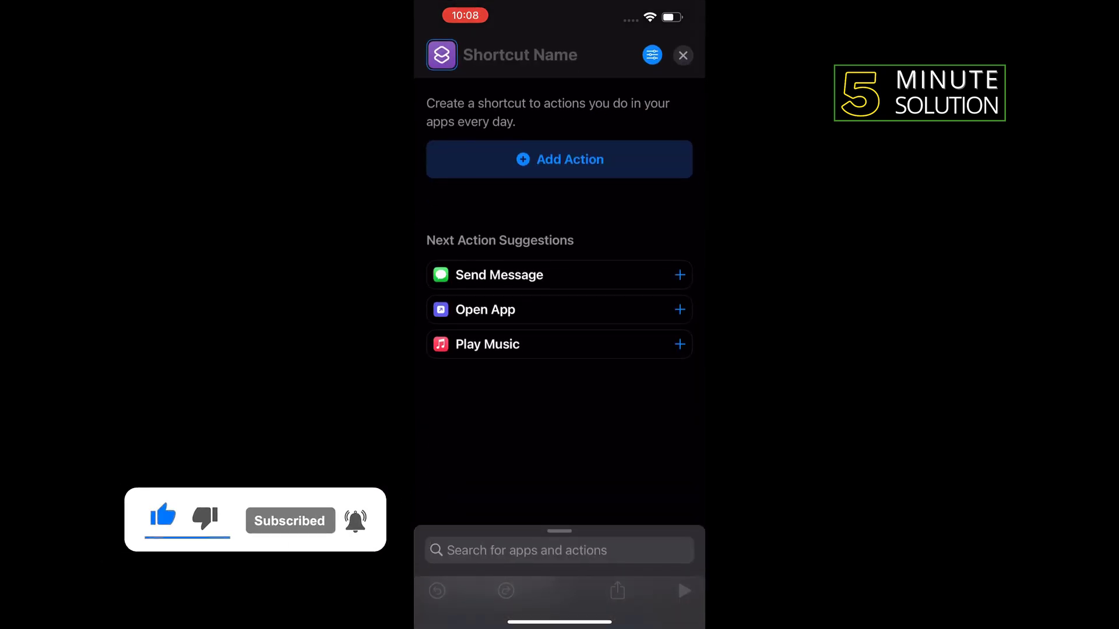
pyautogui.click(560, 160)
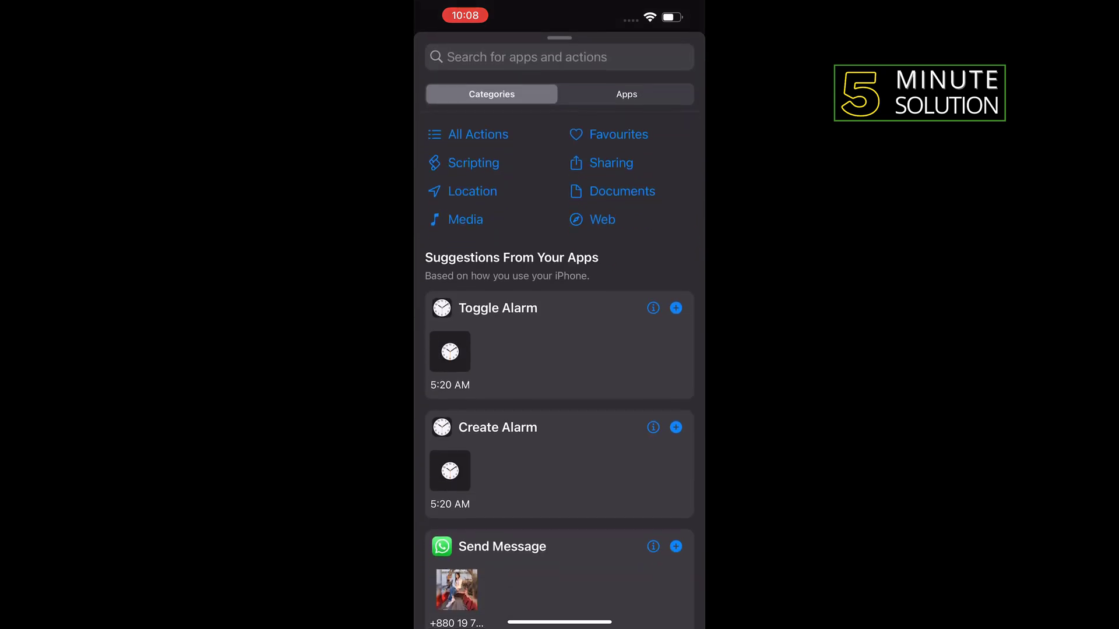
pyautogui.click(627, 94)
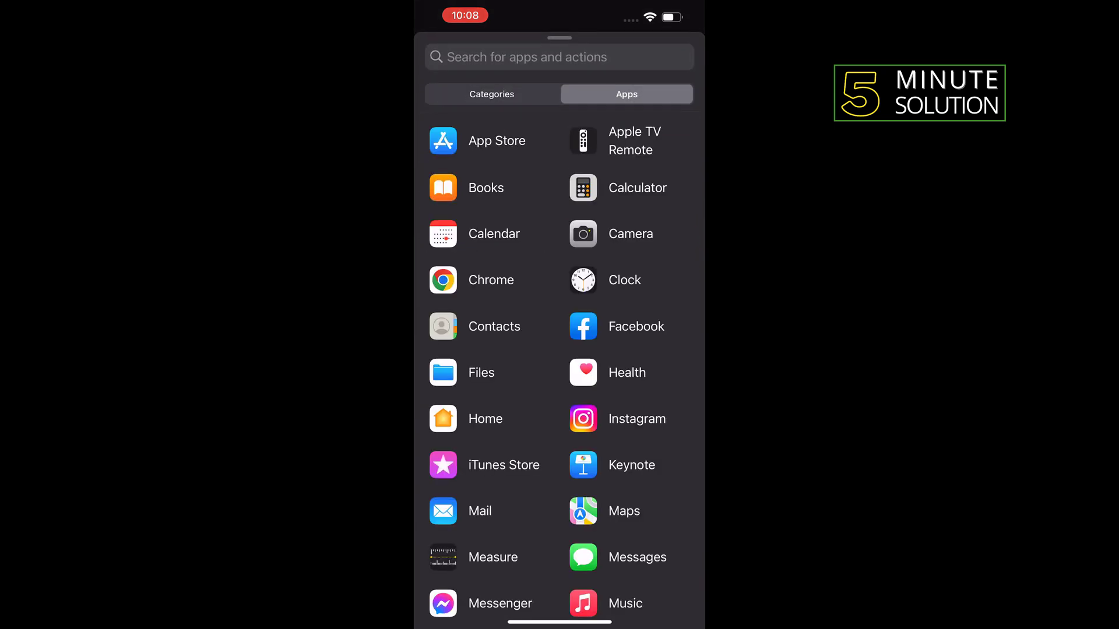
pyautogui.click(443, 326)
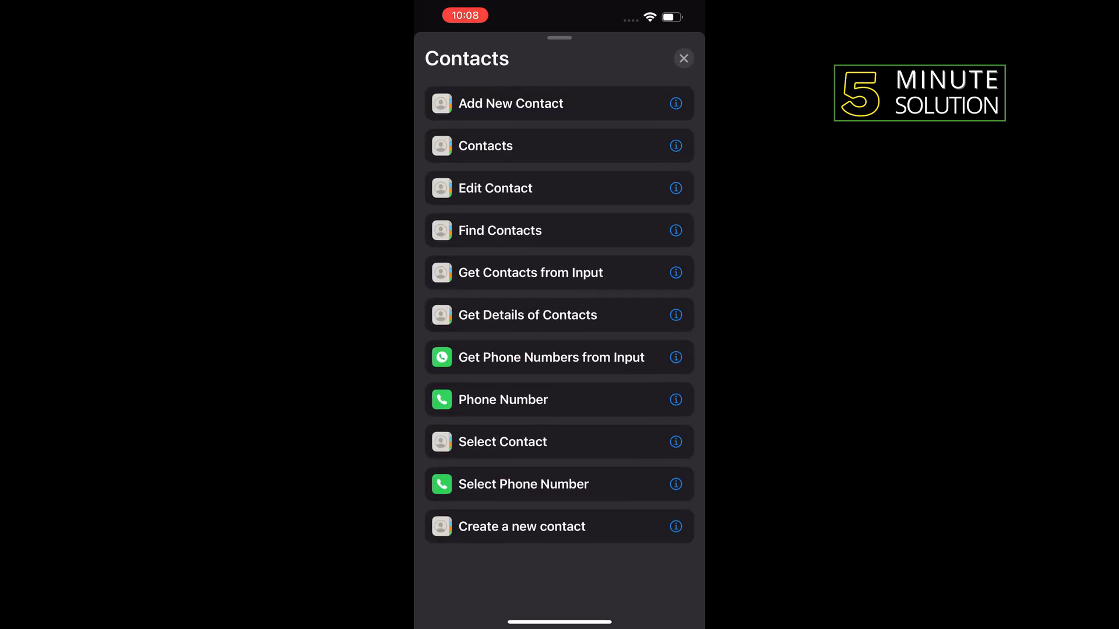
# Add Find Contacts sorted by Creation Date and bring up its Order choices.
pyautogui.click(499, 230)
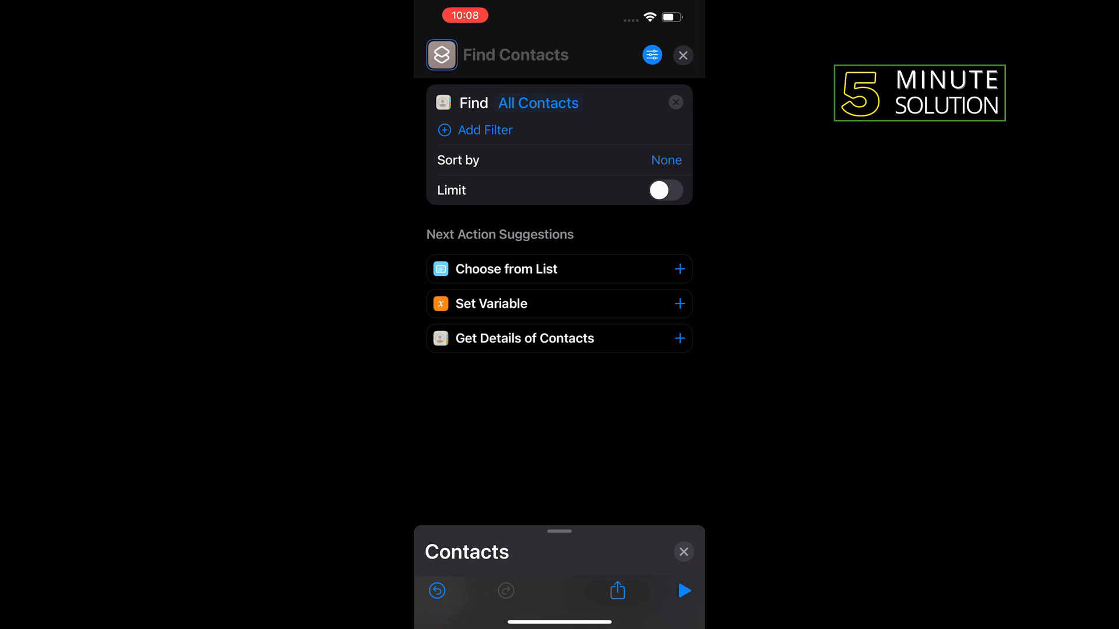
pyautogui.click(666, 160)
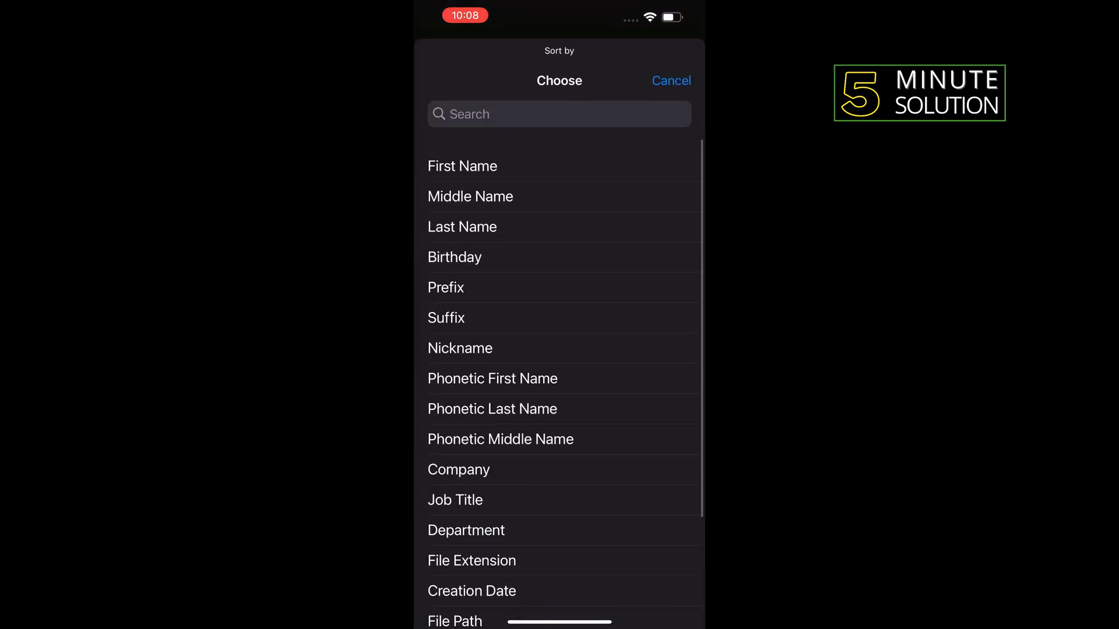
pyautogui.click(560, 113)
pyautogui.write('C')
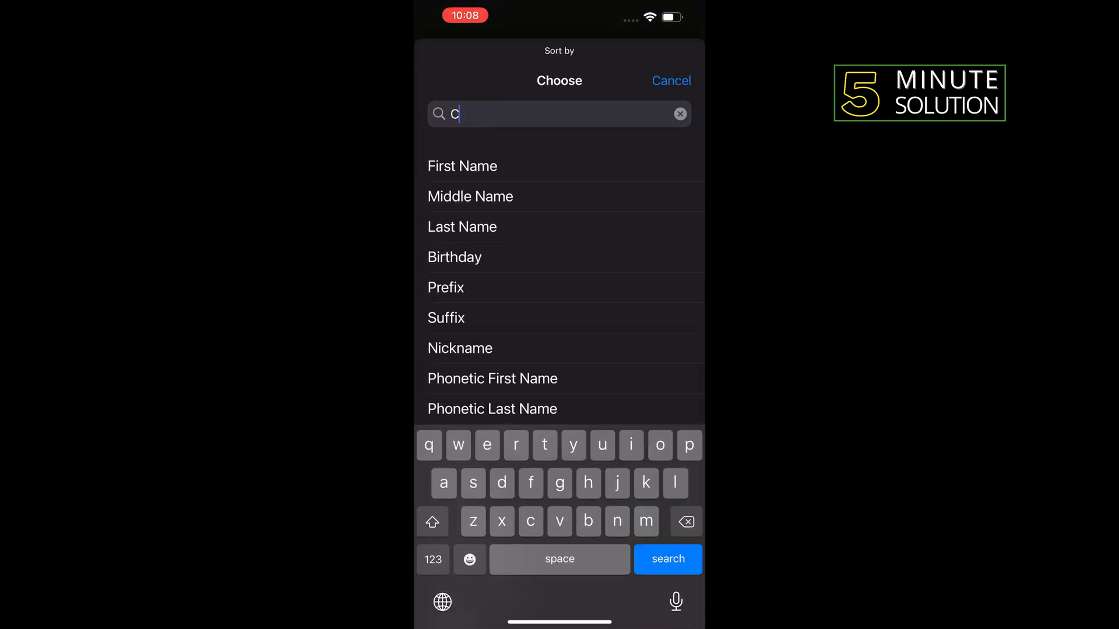
pyautogui.write('rea')
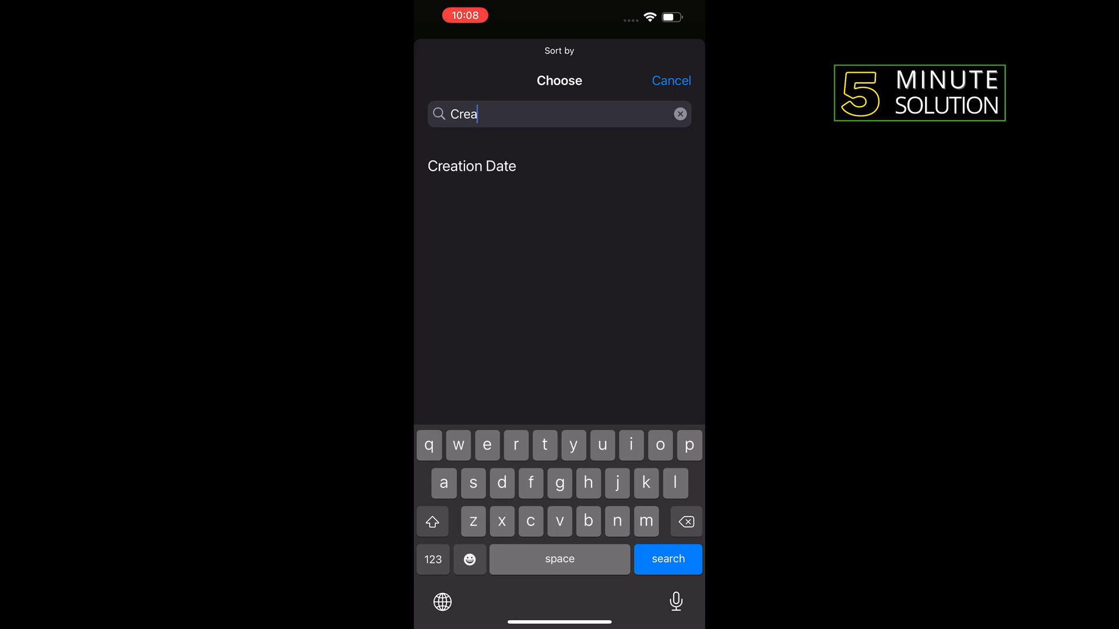
pyautogui.click(472, 167)
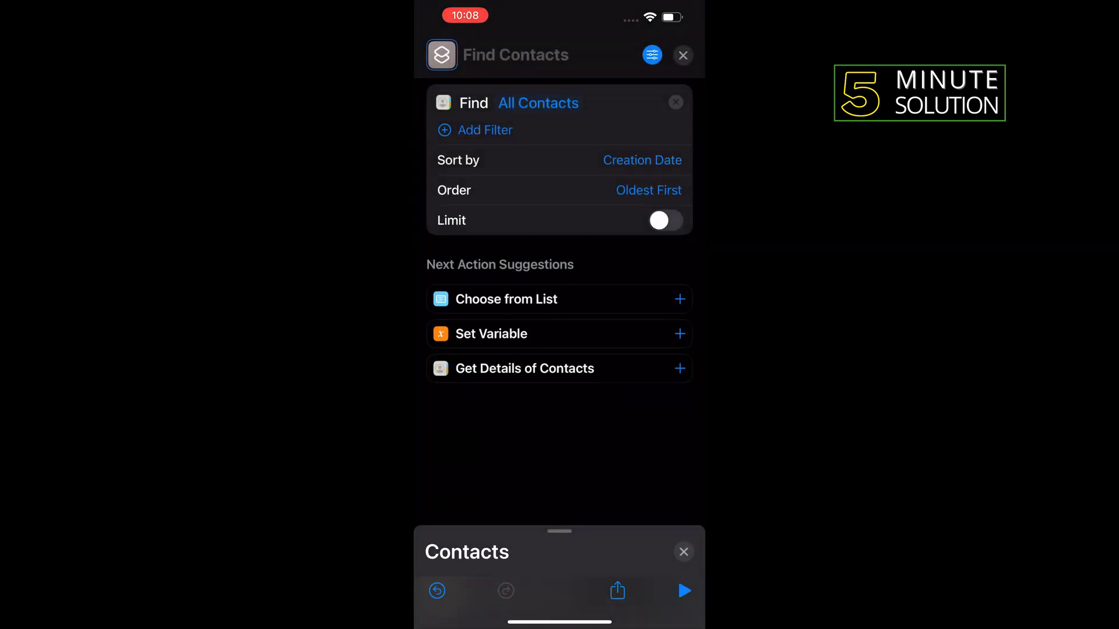
pyautogui.click(649, 189)
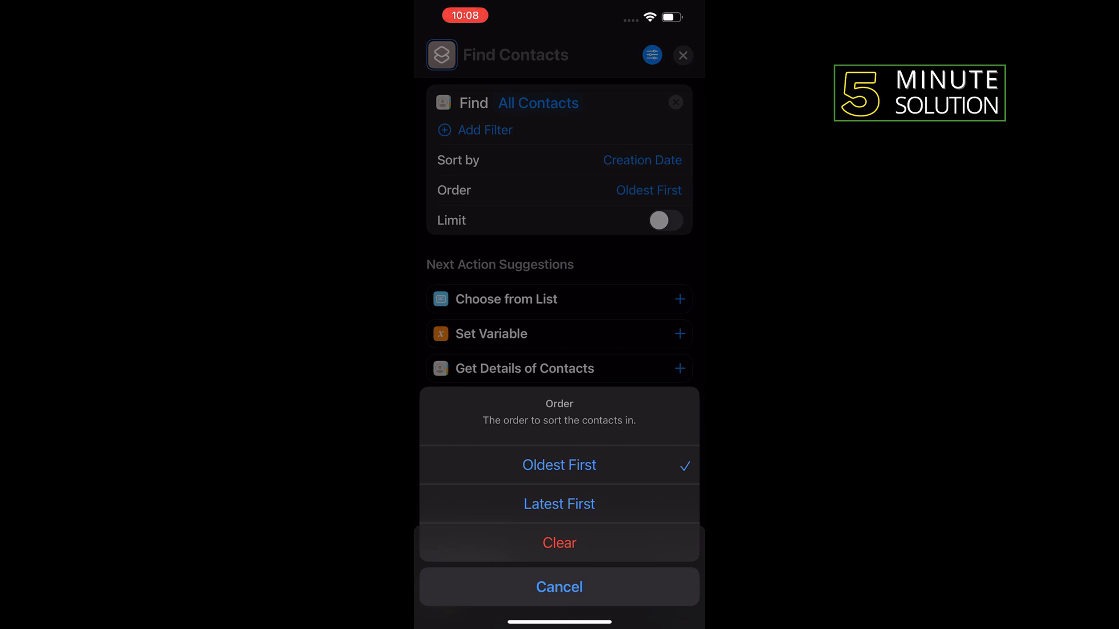
# Set Find Contacts order to Latest First and limit results to 5 contacts.
pyautogui.click(559, 505)
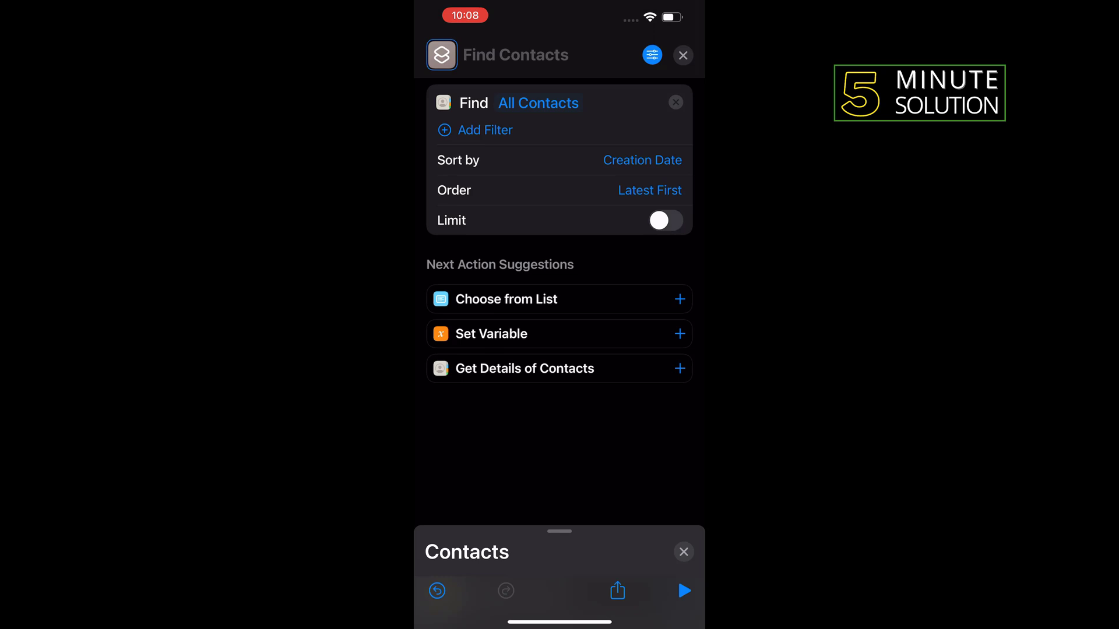
pyautogui.click(666, 221)
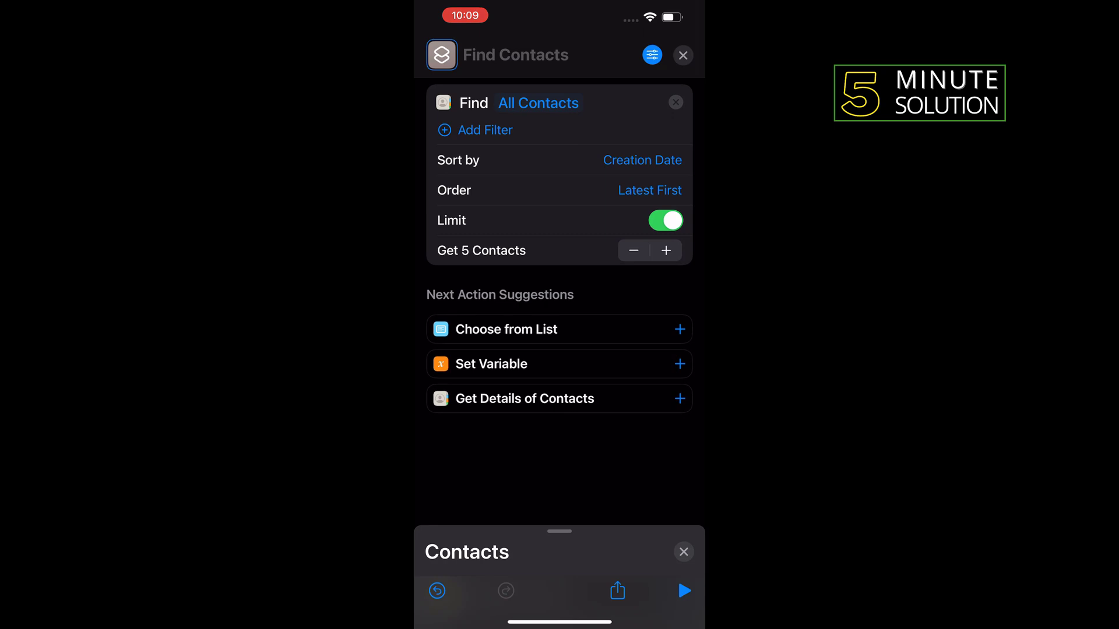
# Run the shortcut to get a contact card result, then dismiss its details settings.
pyautogui.click(685, 591)
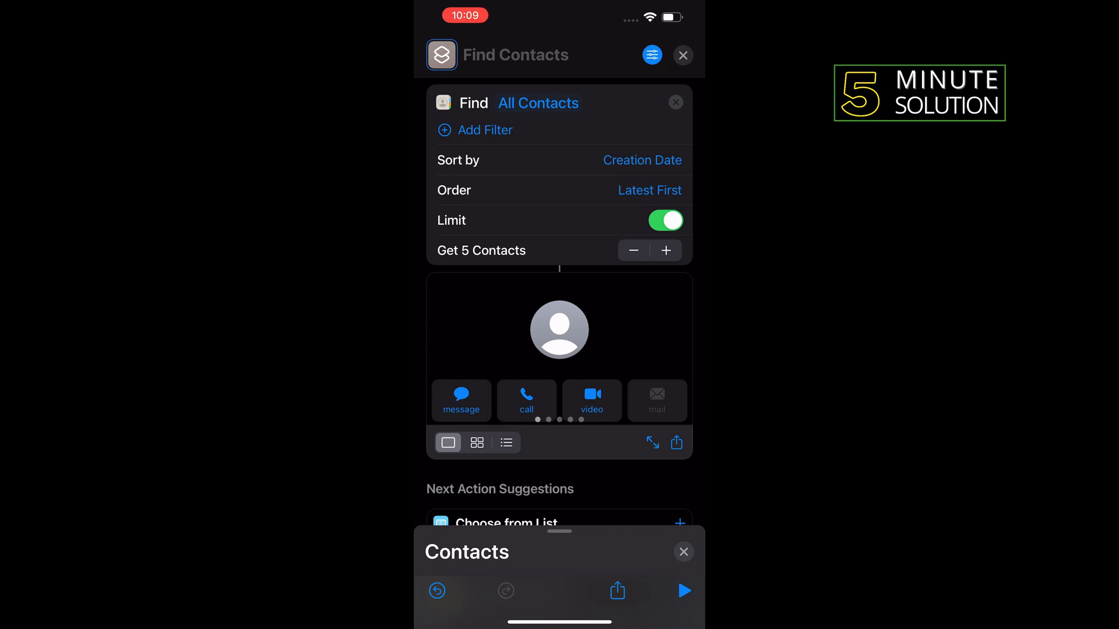
pyautogui.click(652, 56)
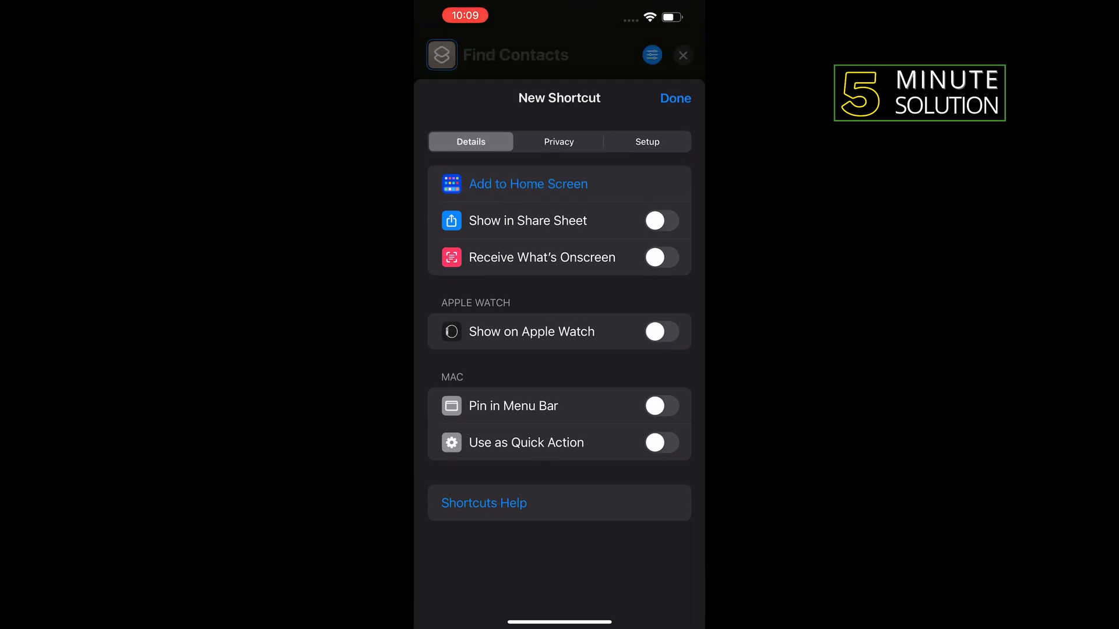
pyautogui.click(675, 98)
pyautogui.moveTo(560, 602); pyautogui.dragTo(560, 394)
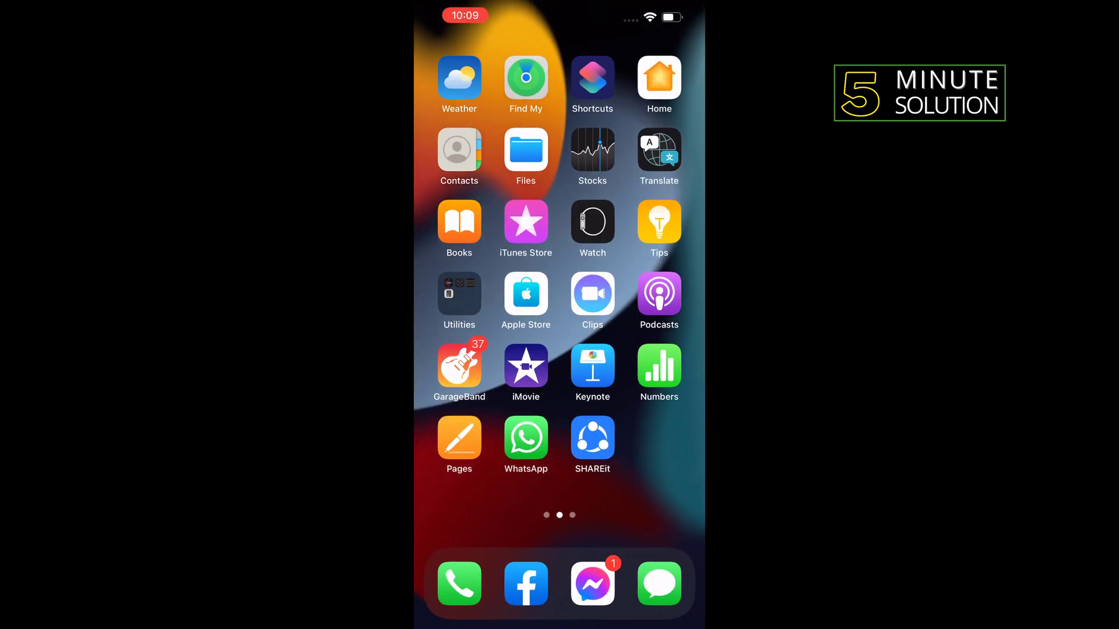